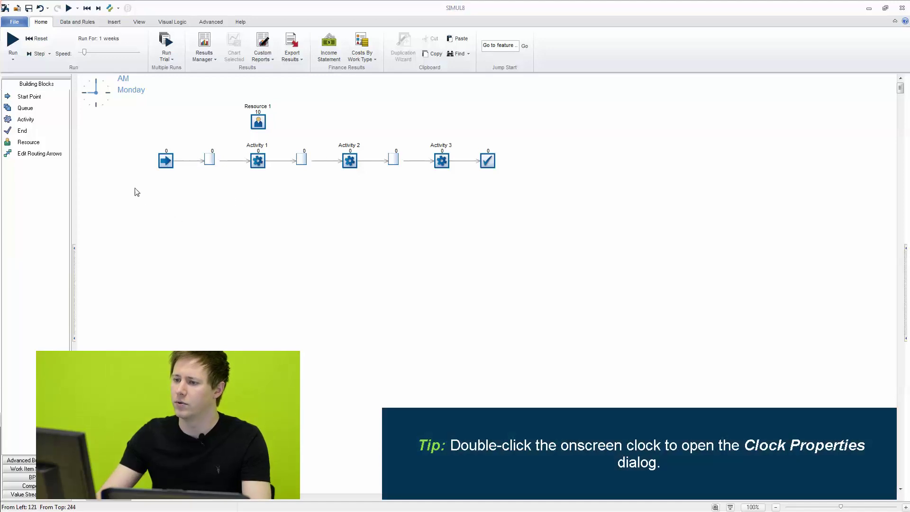
Switch the model clock to a digital display
double_click(140, 101)
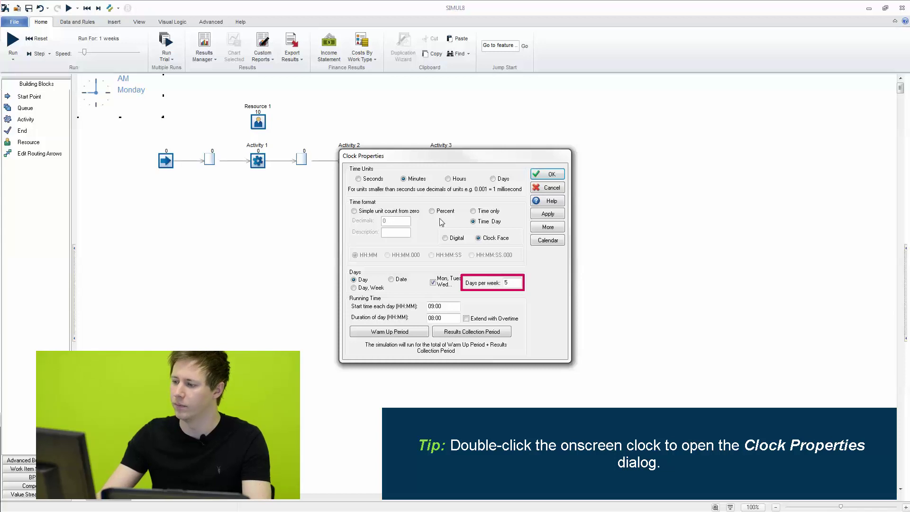
click(450, 239)
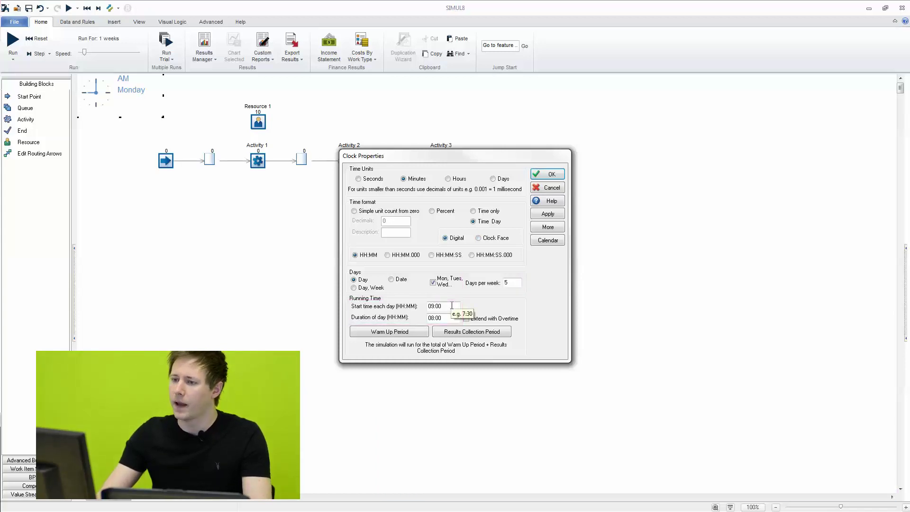
click(548, 174)
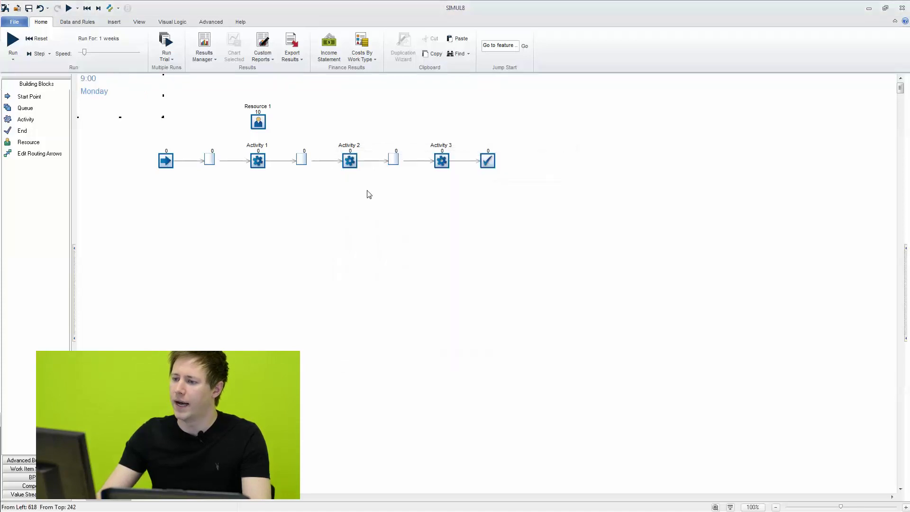
Move the 9:00 Monday clock beside Resource 1 and adjust Resource 1's position above the flow
drag(101, 86, 177, 111)
drag(258, 122, 261, 113)
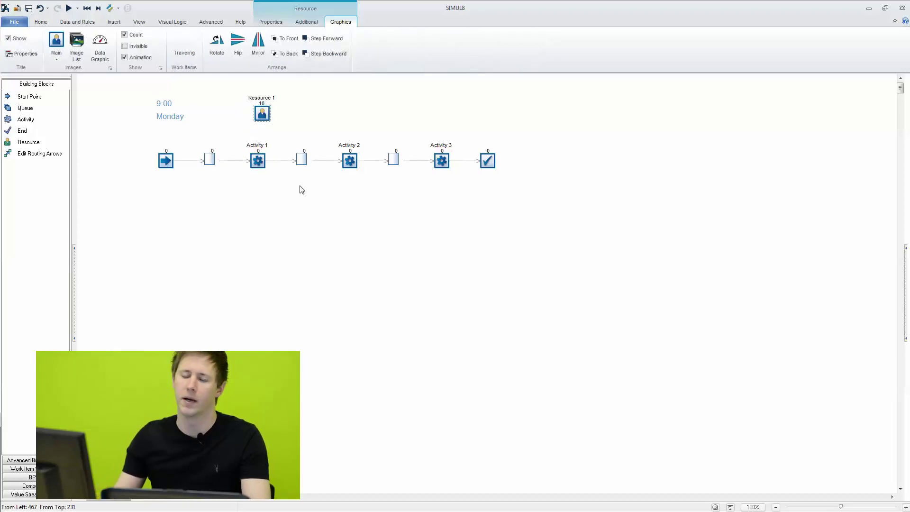
click(280, 209)
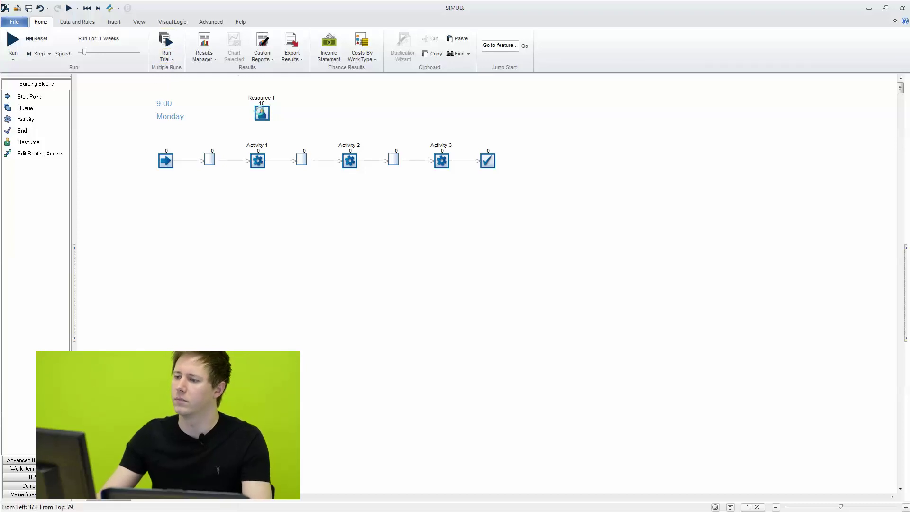
drag(261, 113, 260, 112)
click(293, 112)
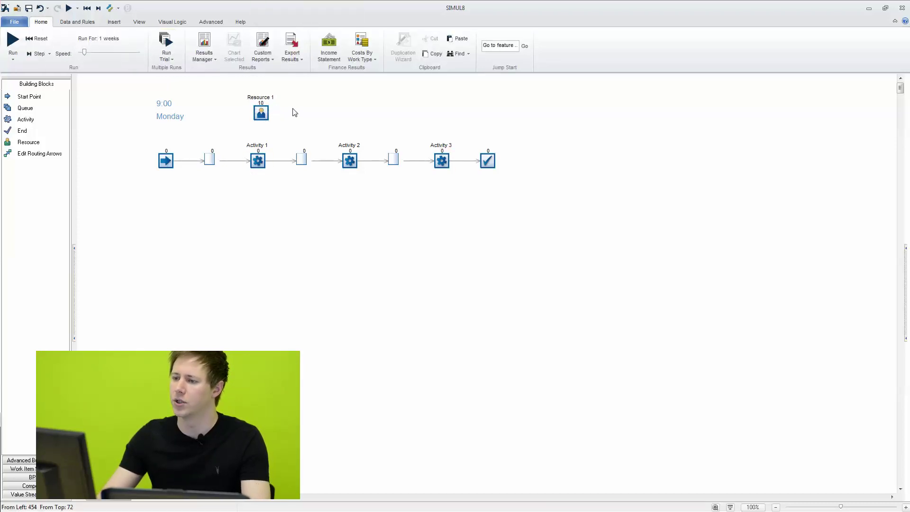
drag(292, 101, 246, 118)
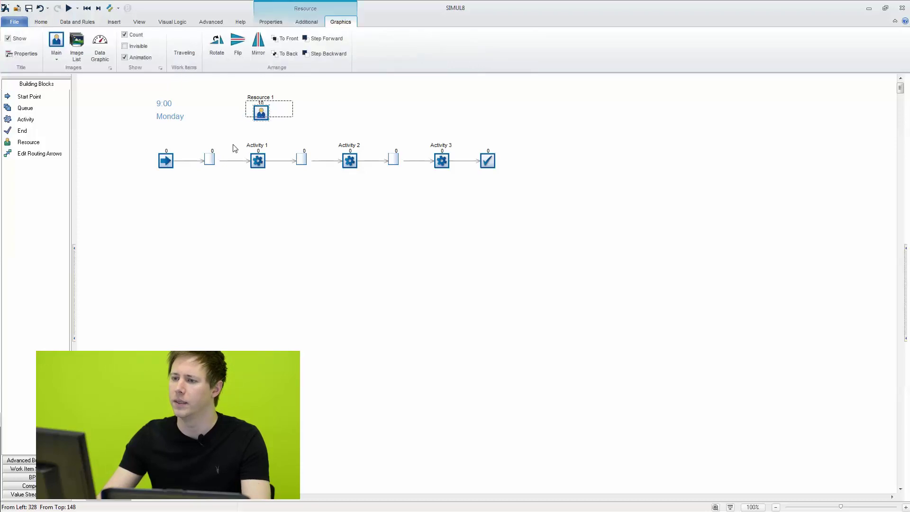
Open Resource 1's properties, showing Number Available 10 and Shift Dependent off
click(250, 130)
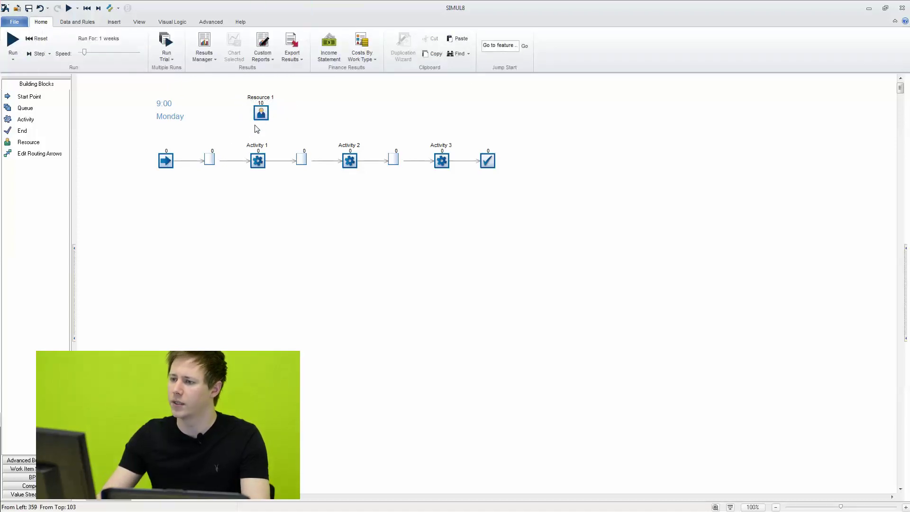
click(263, 115)
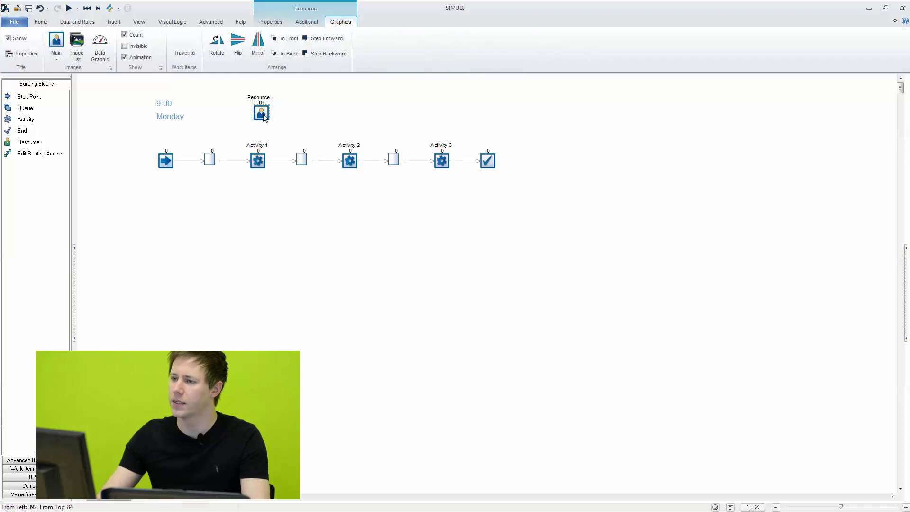
click(271, 22)
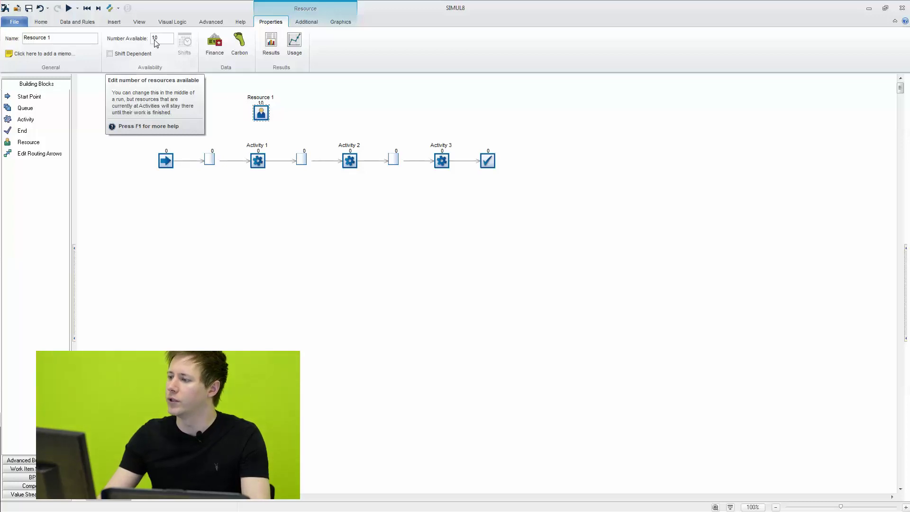
Tick Shift Dependent for Resource 1 and open its empty Shift Work Patterns list beside Shift Availability
click(110, 54)
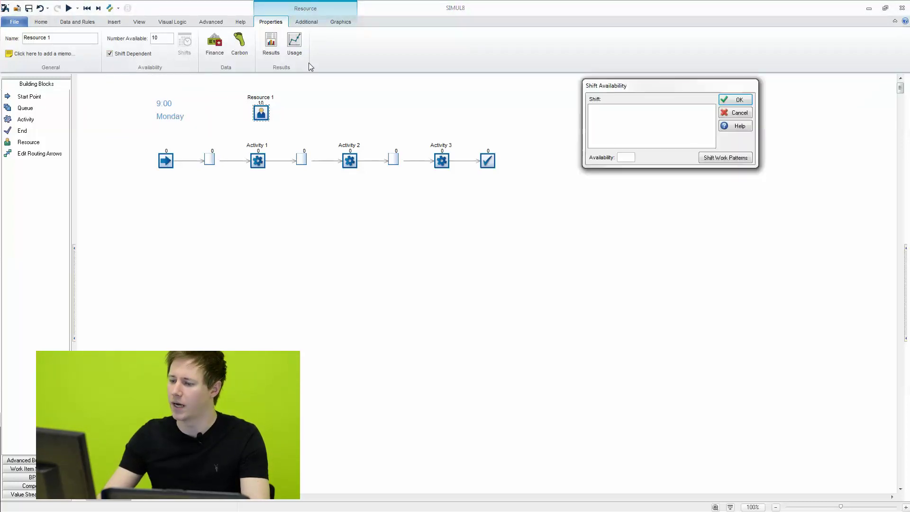
drag(640, 94, 218, 191)
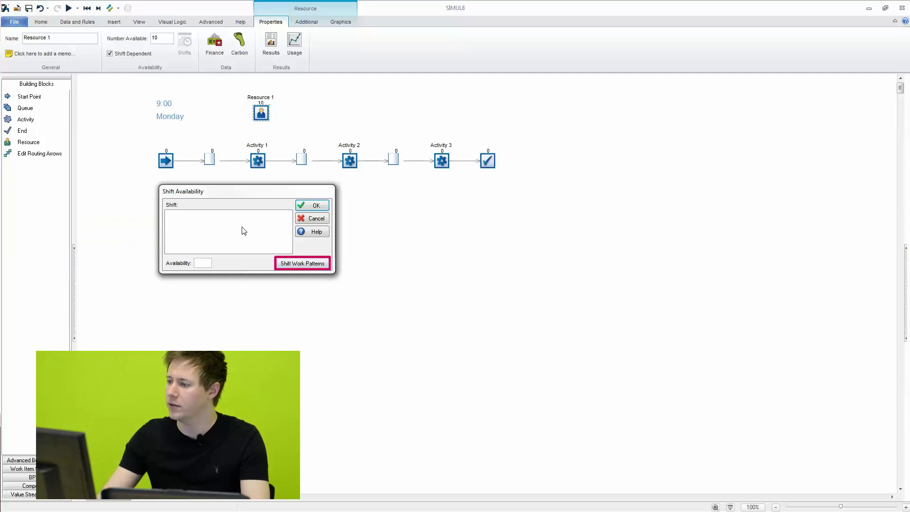
click(299, 265)
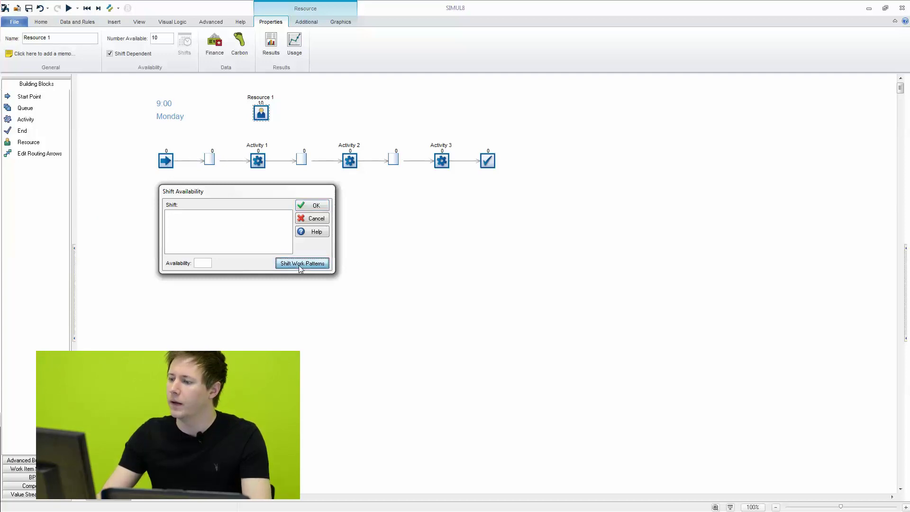
drag(637, 207, 418, 198)
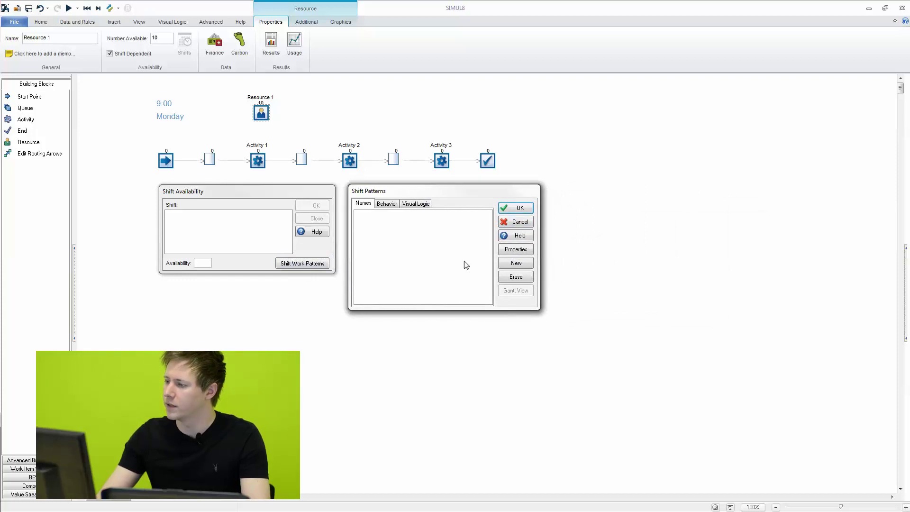
Create a Day Shift pattern running 09:00 to 12:00 on every day
click(515, 263)
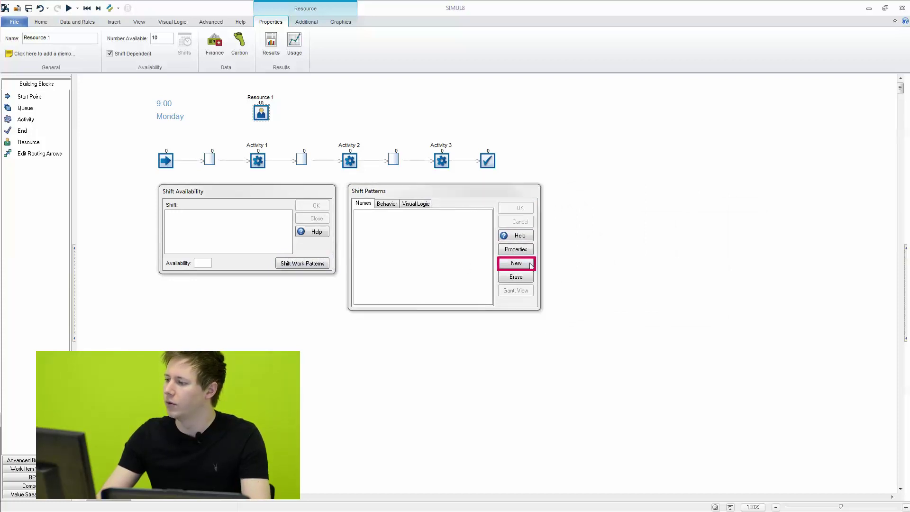
drag(665, 203, 612, 195)
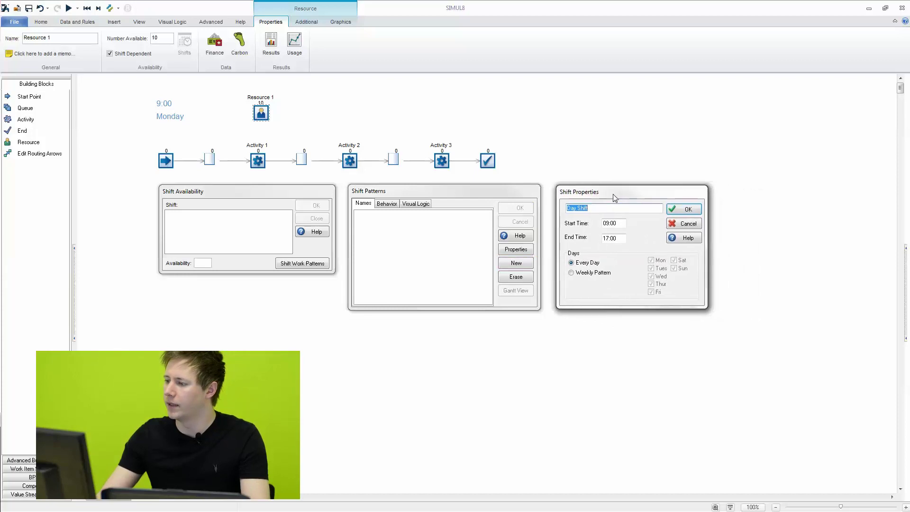
click(595, 208)
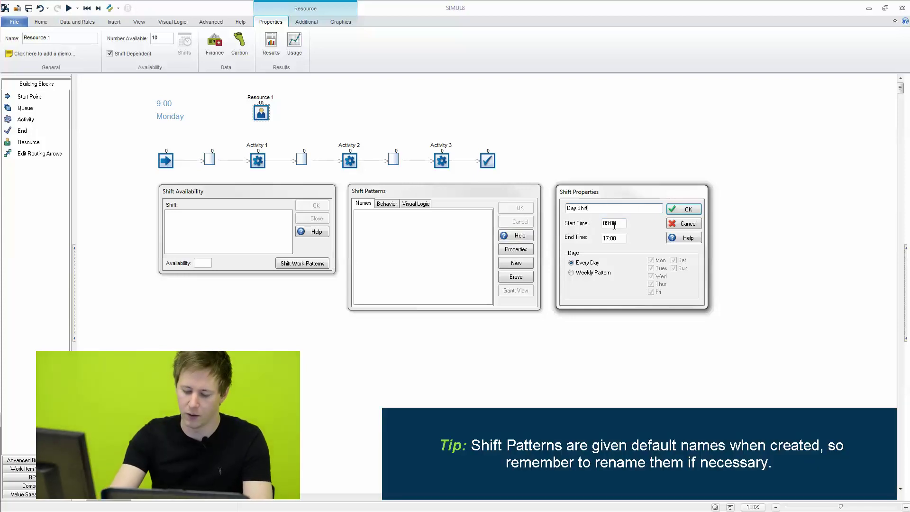
double_click(625, 238)
text(12)
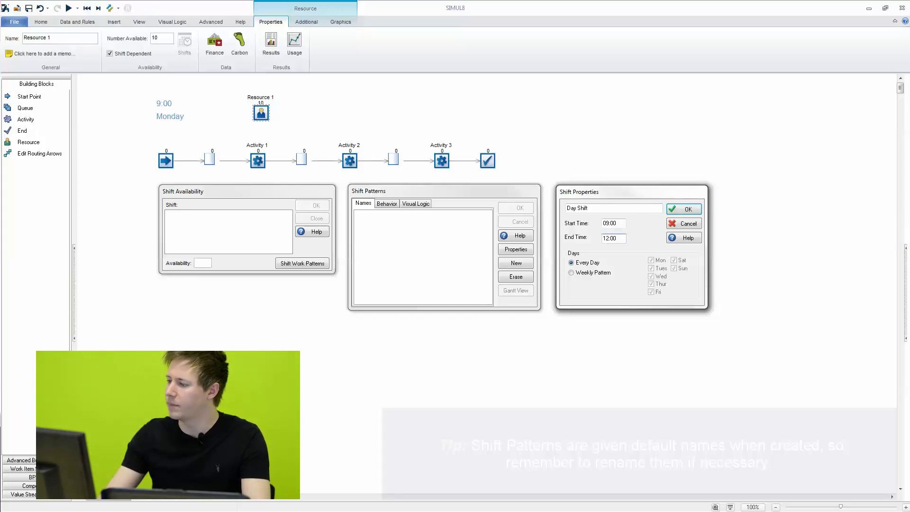
click(588, 273)
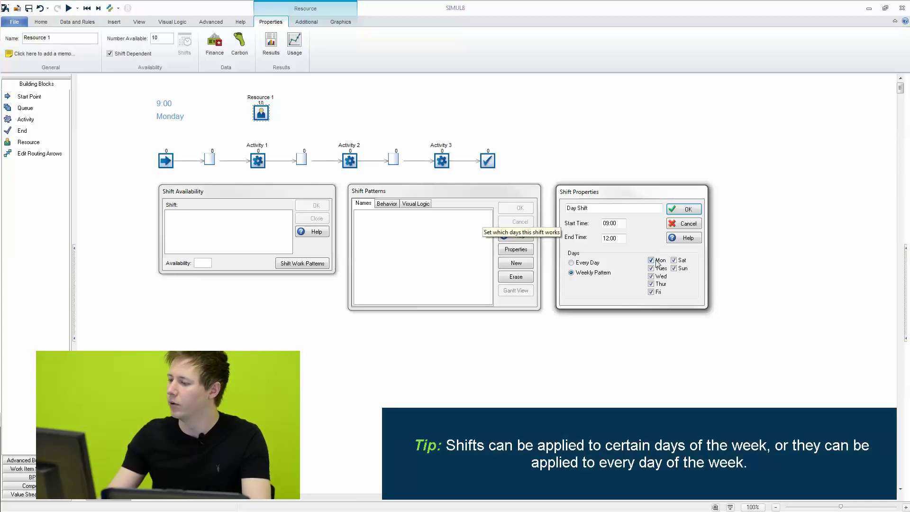
click(580, 266)
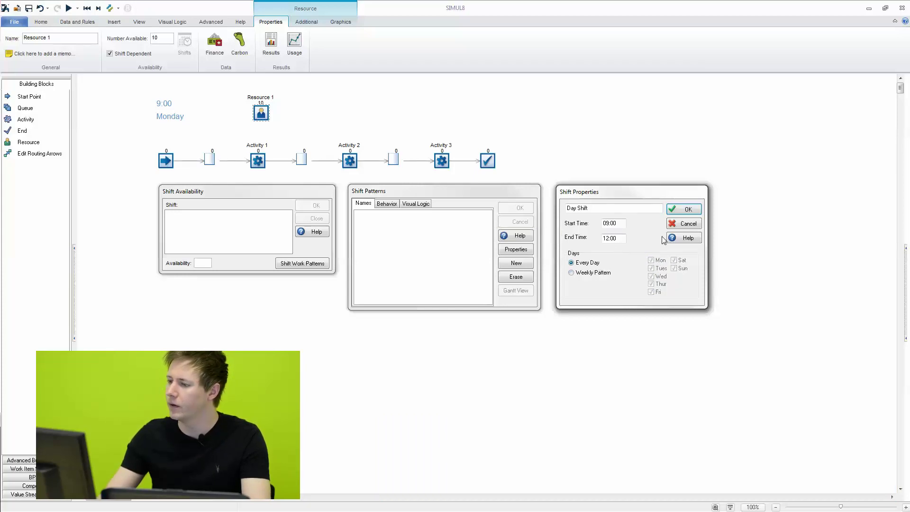
click(687, 212)
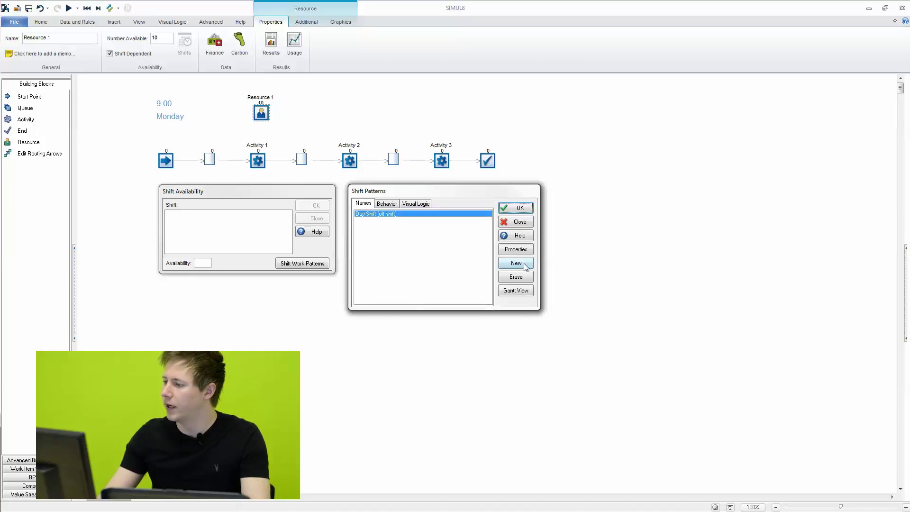
Create a new pattern named Night Shift with Start Time 13:00 and End Time 17:00, every day
click(516, 263)
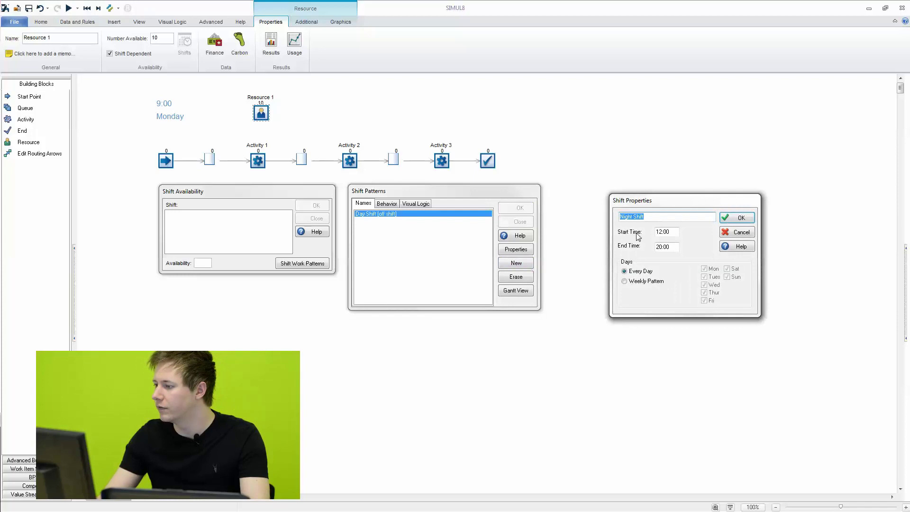
click(660, 231)
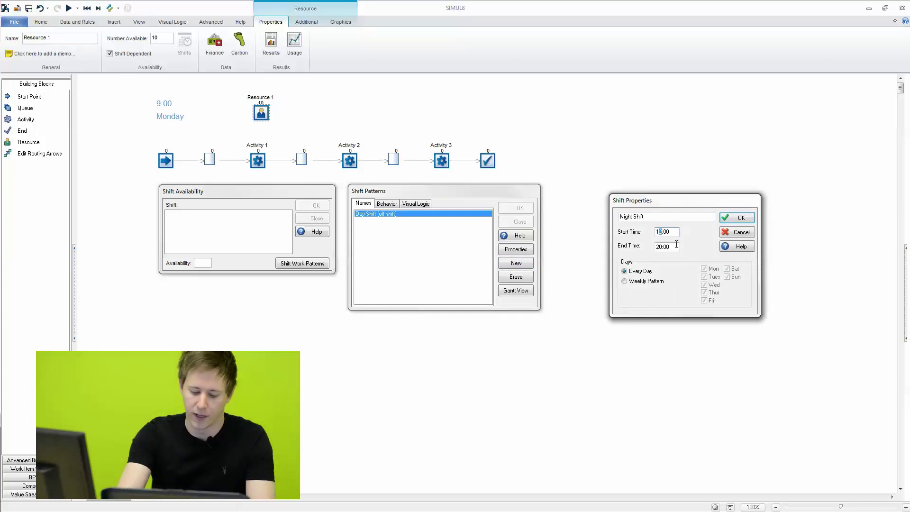
key(Delete)
text(3)
double_click(663, 246)
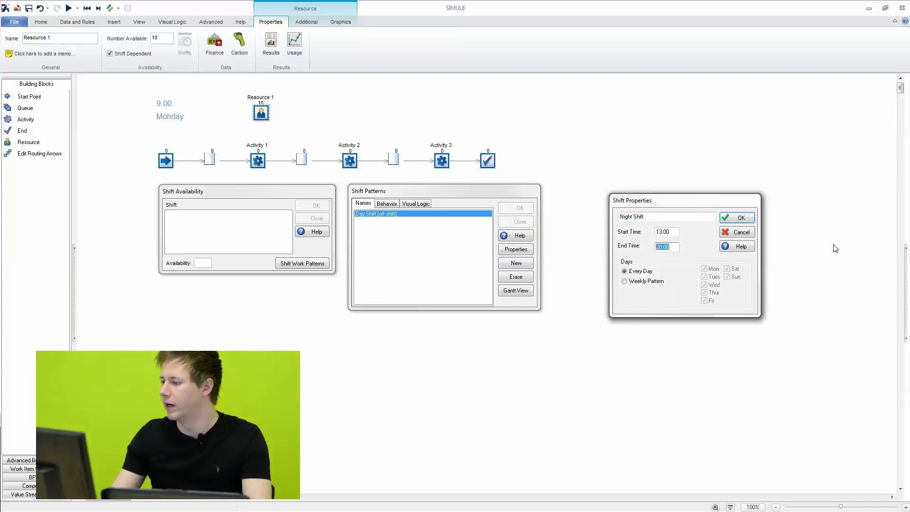
text(17)
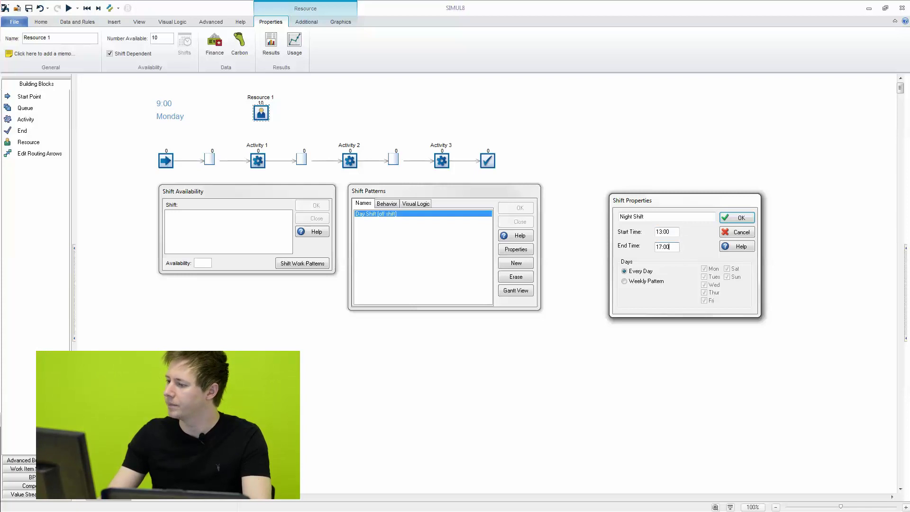
click(741, 220)
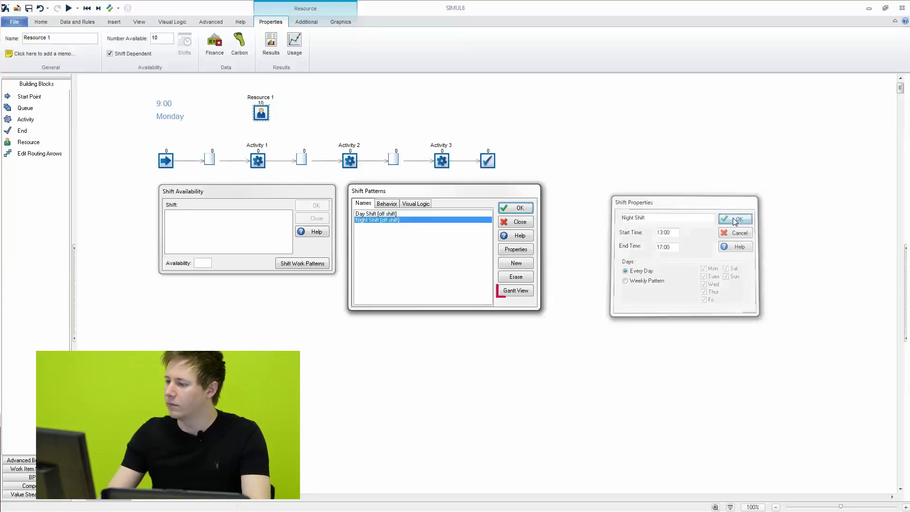
click(433, 214)
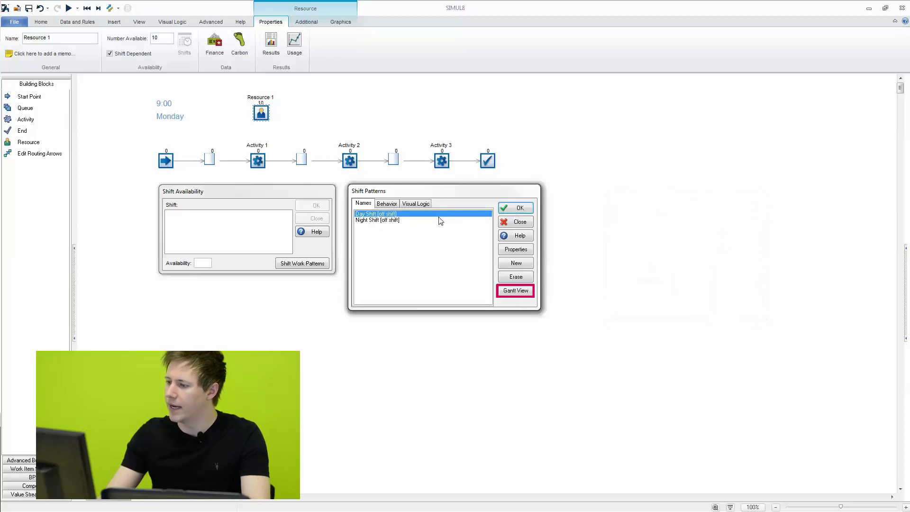
click(517, 292)
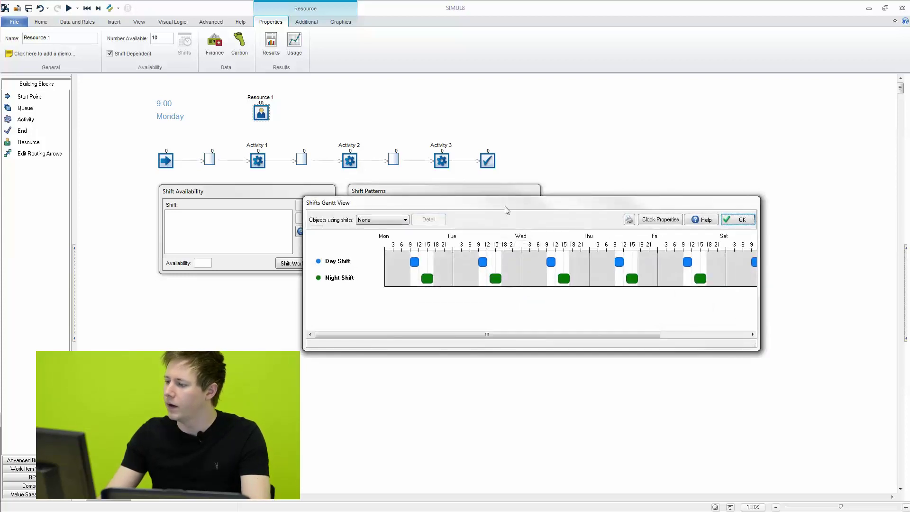
drag(487, 207, 325, 299)
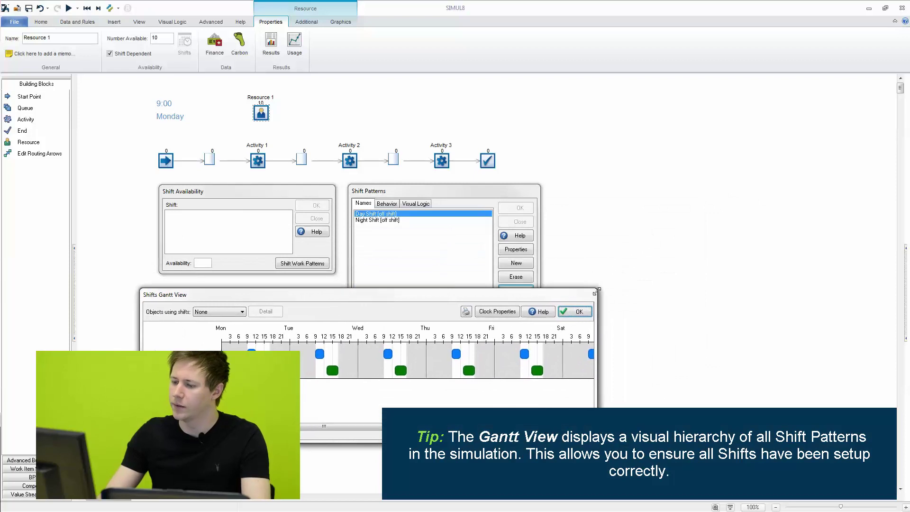
drag(598, 288, 763, 281)
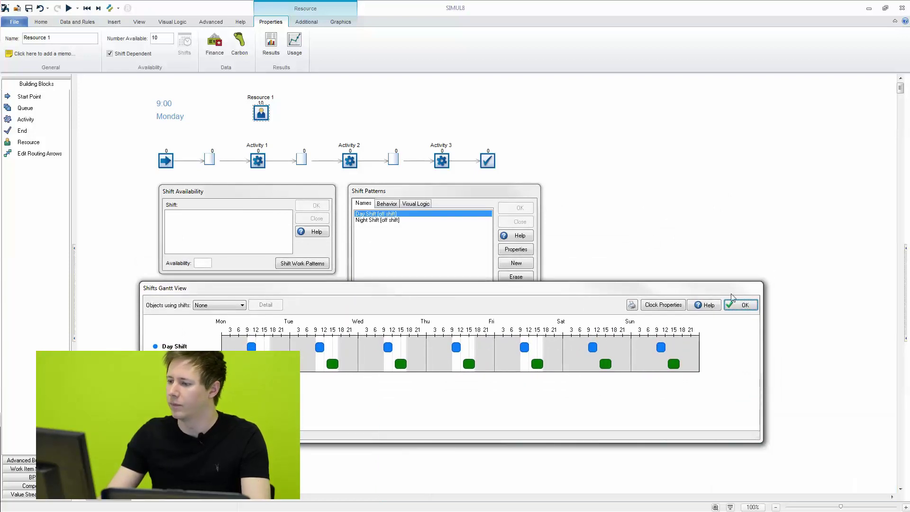
click(747, 305)
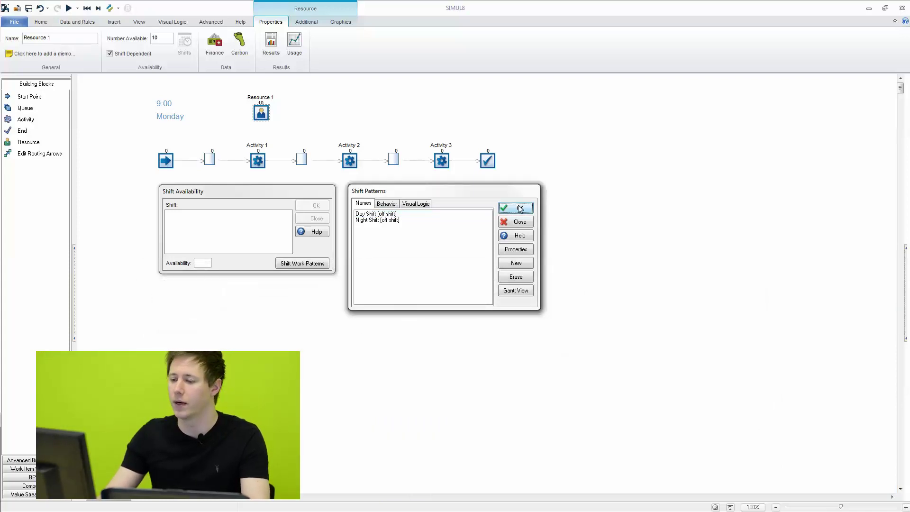
Set Resource 1's availability to 10 on the Day Shift and 7 on the Night Shift
click(520, 209)
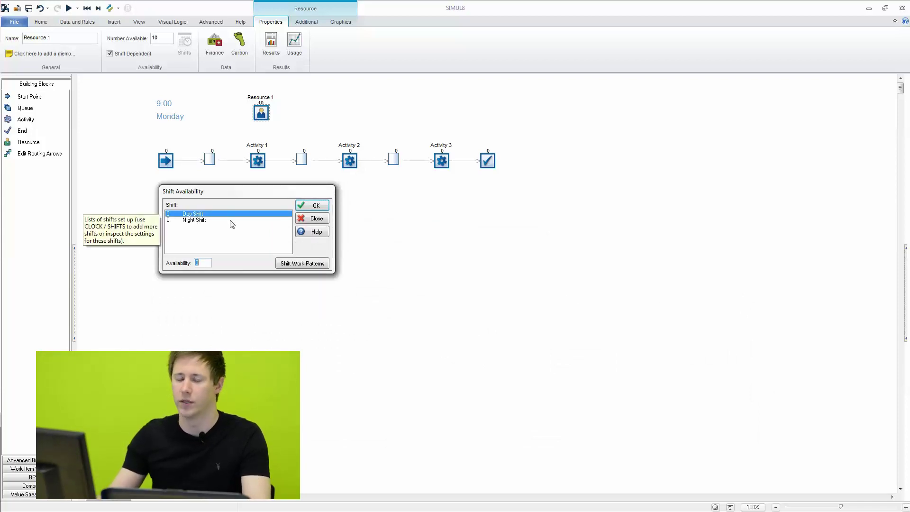
mouse_move(258, 194)
mouse_down()
mouse_move(275, 195)
mouse_move(256, 195)
mouse_up()
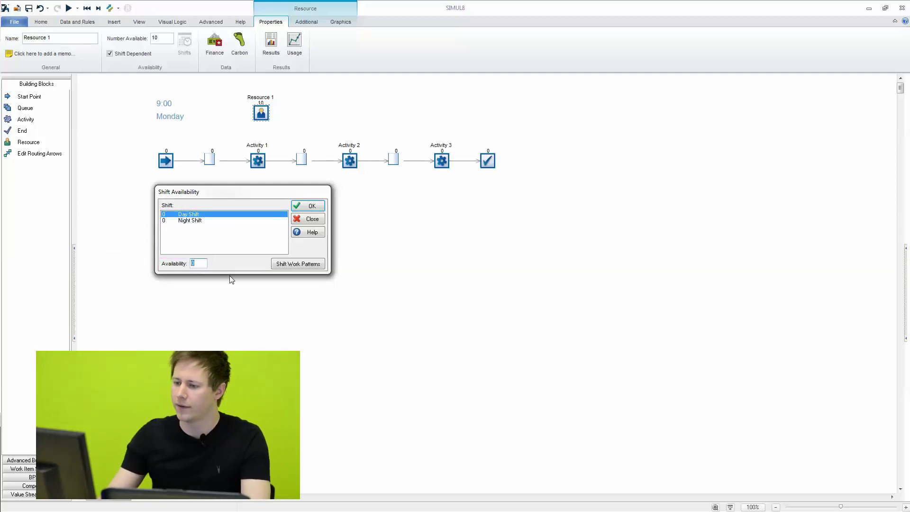
text(1)
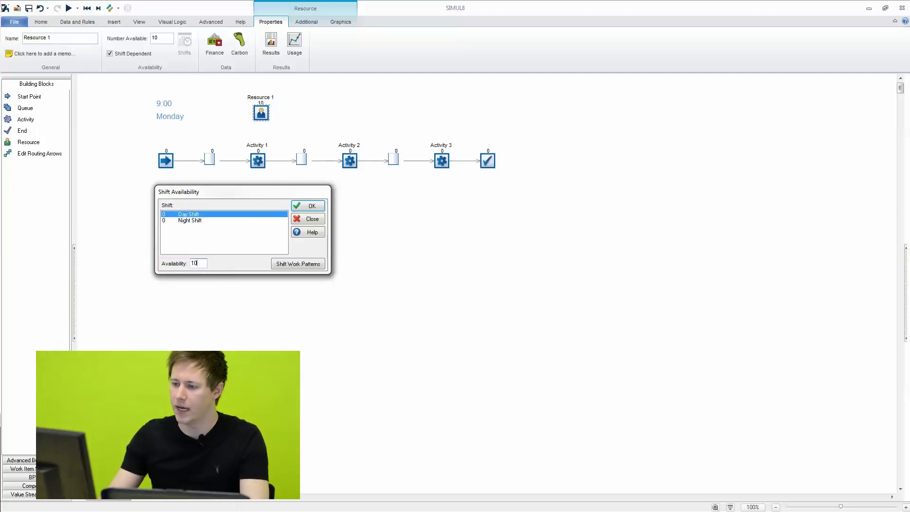
click(196, 221)
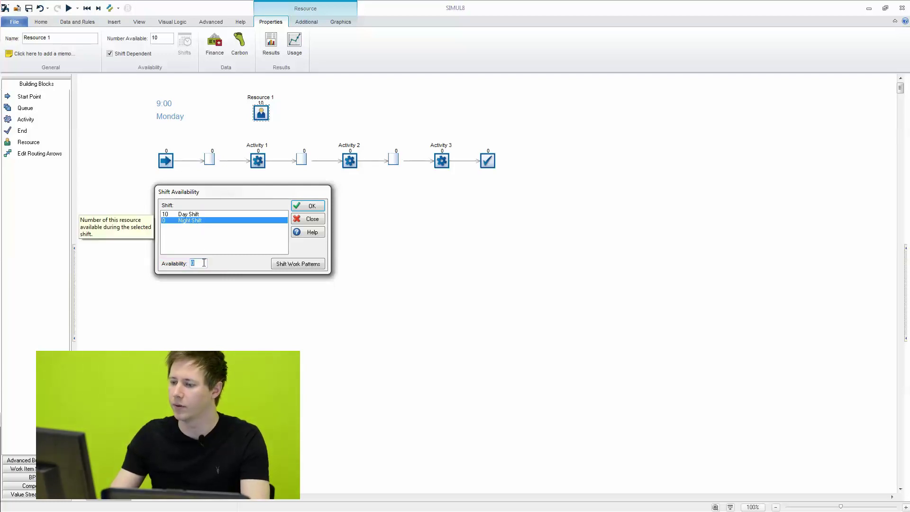
text(7)
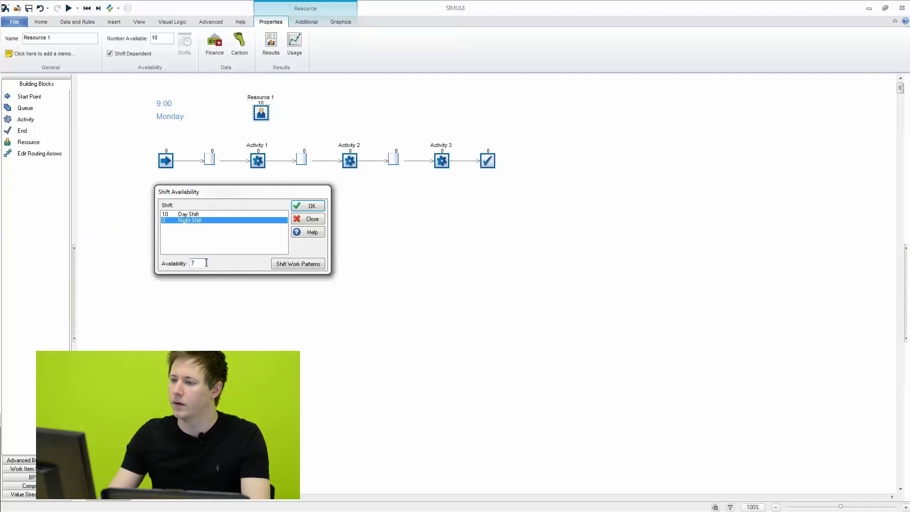
click(307, 206)
Reset and run the simulation, pausing at Monday 13:11 to inspect Resource 1, then resume
click(298, 214)
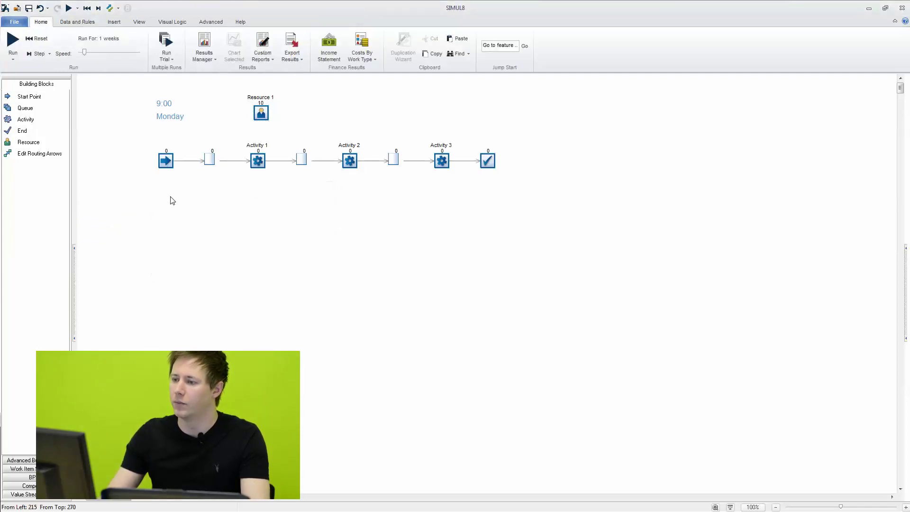
click(86, 8)
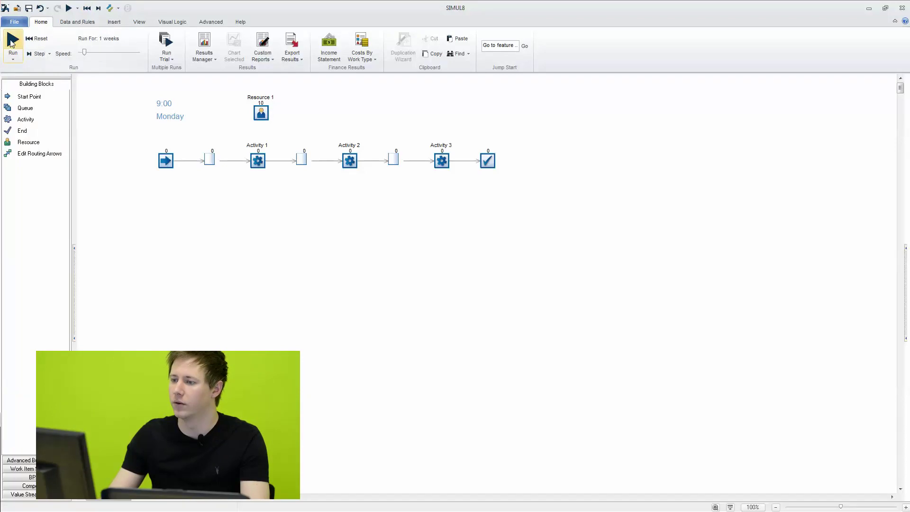
click(11, 42)
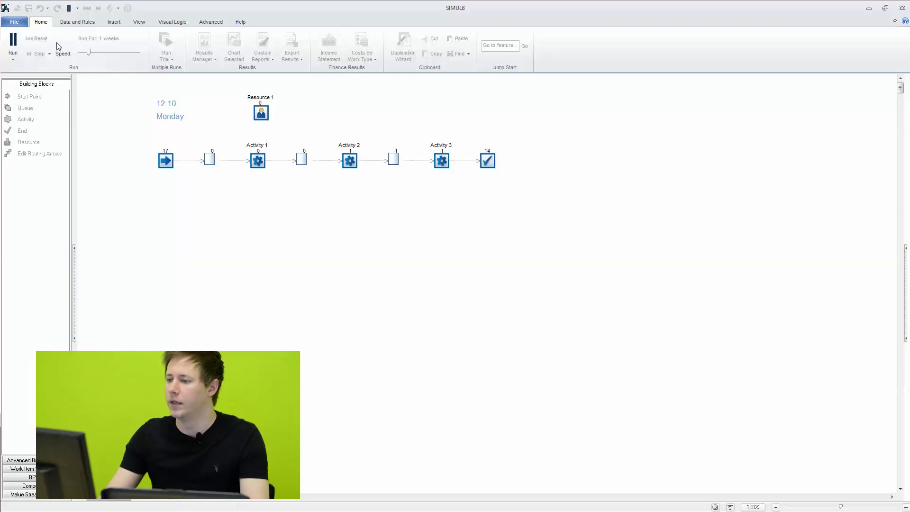
click(19, 42)
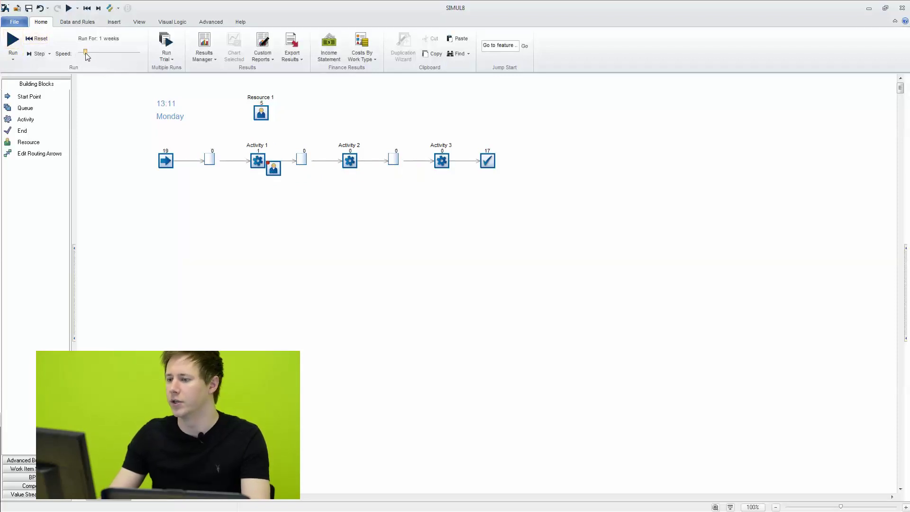
click(69, 8)
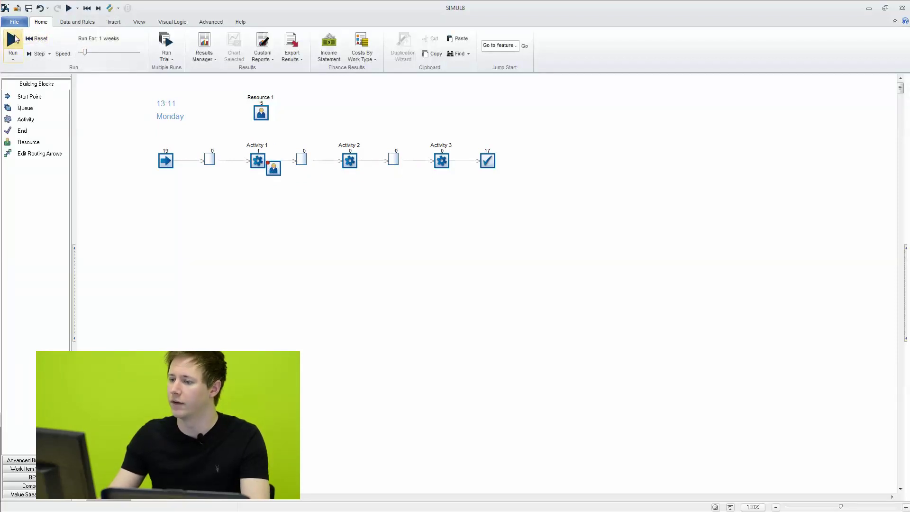